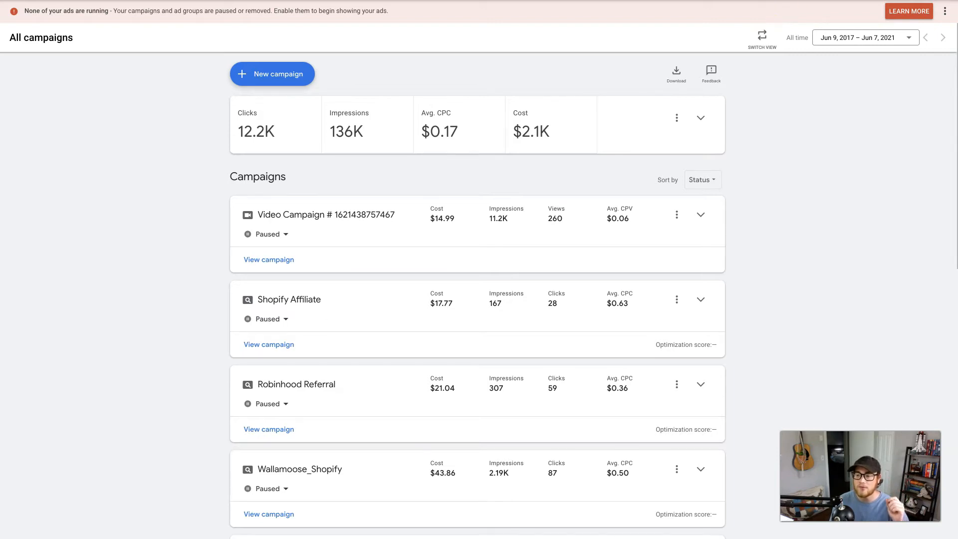
Step: Open Keyword Planner and start discovering new keywords
{"action": "left_click", "coordinate": [784, 1]}
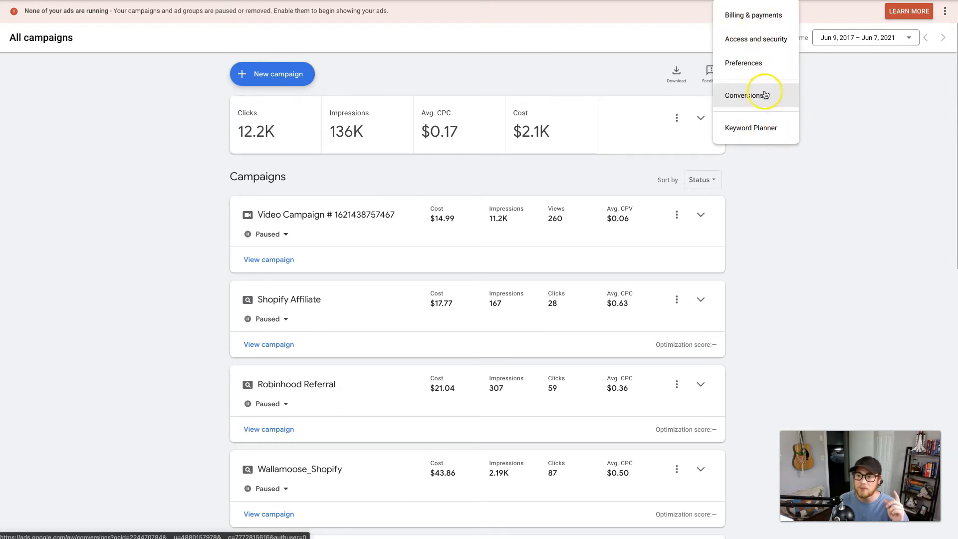
{"action": "left_click", "coordinate": [751, 128]}
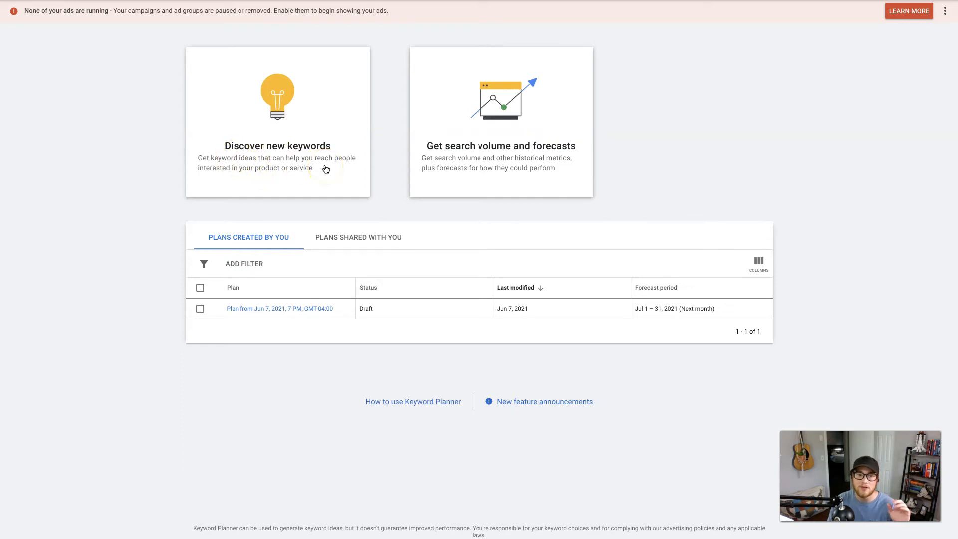
{"action": "left_click", "coordinate": [279, 152]}
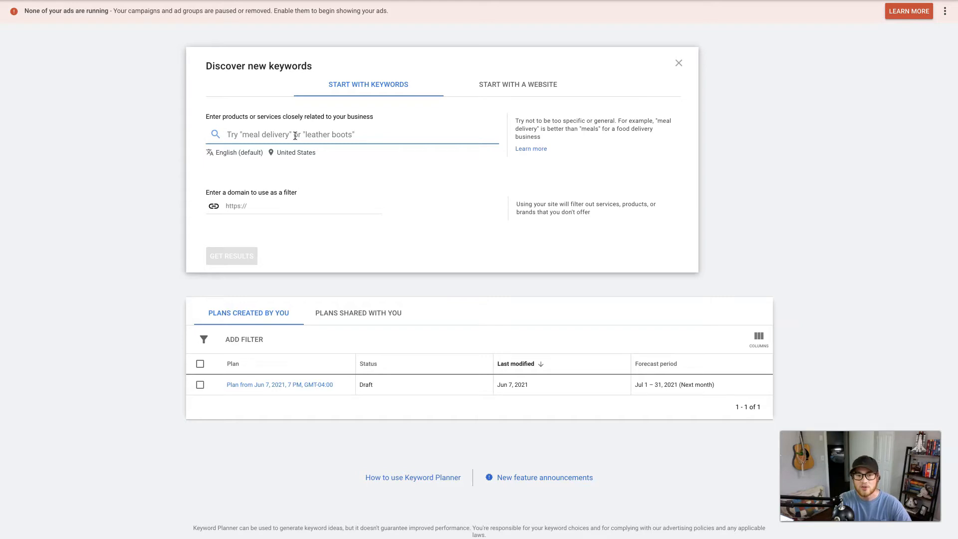
Step: Get keyword ideas for the seed terms "coffee shops near me" and "coffee for sale"
{"action": "type", "text": "coffee shops near me"}
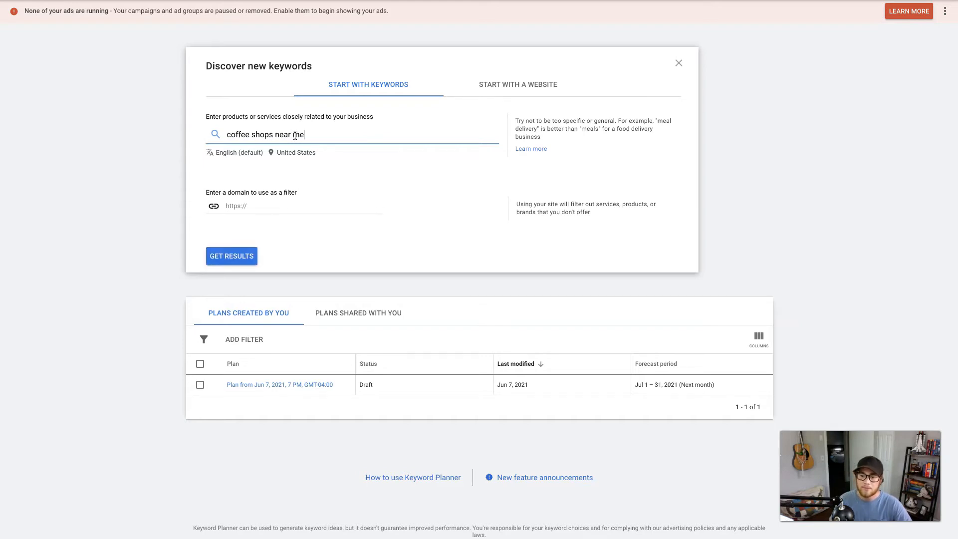
{"action": "key", "text": "Return"}
{"action": "type", "text": "coffee for sale"}
{"action": "key", "text": "Return"}
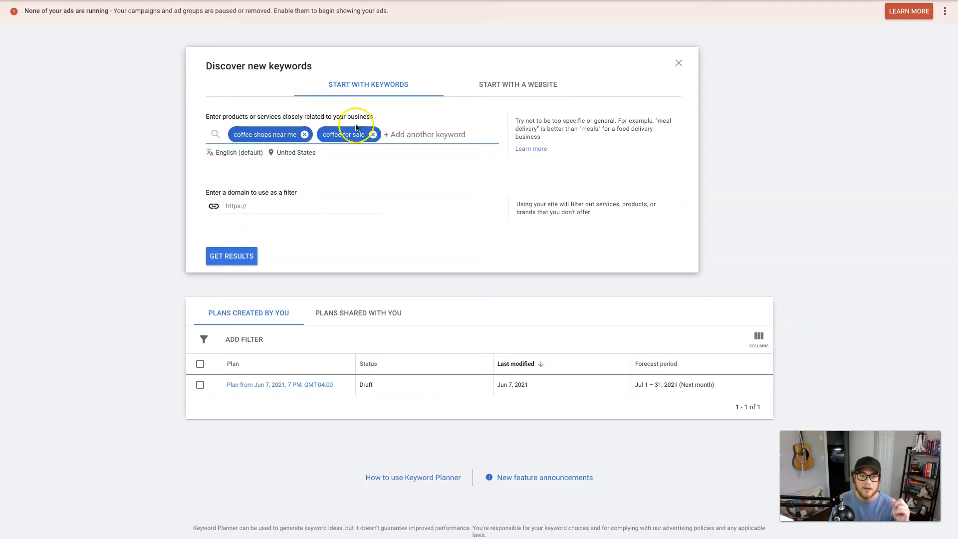
{"action": "left_click", "coordinate": [240, 257]}
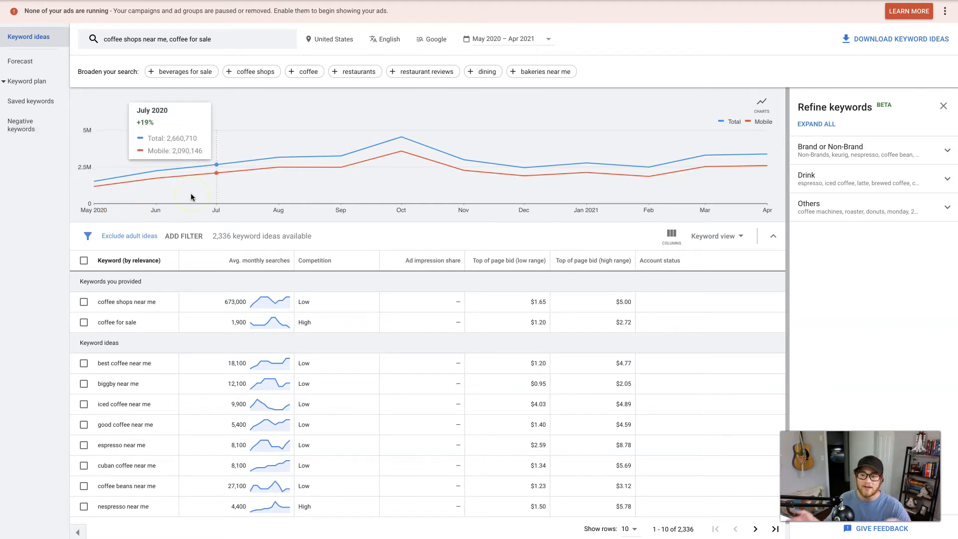
Step: Examine the average monthly searches, competition and top of page bids of the two provided keywords
{"action": "left_click", "coordinate": [548, 40]}
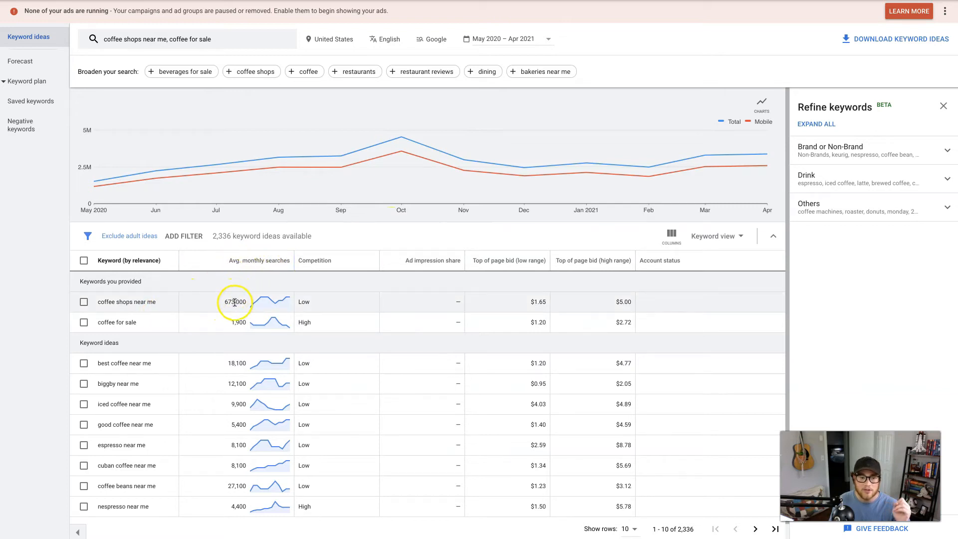
{"action": "mouse_move", "coordinate": [257, 301]}
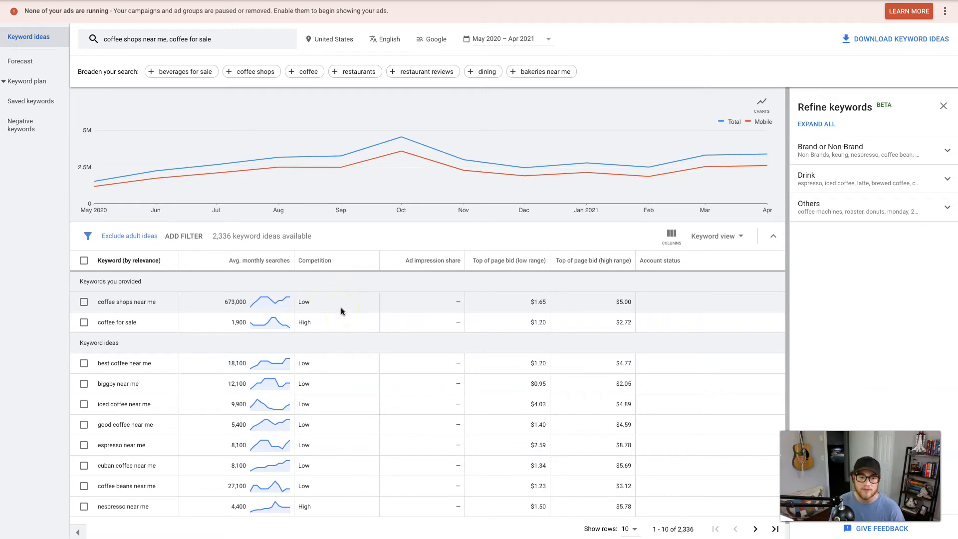
{"action": "mouse_move", "coordinate": [514, 259]}
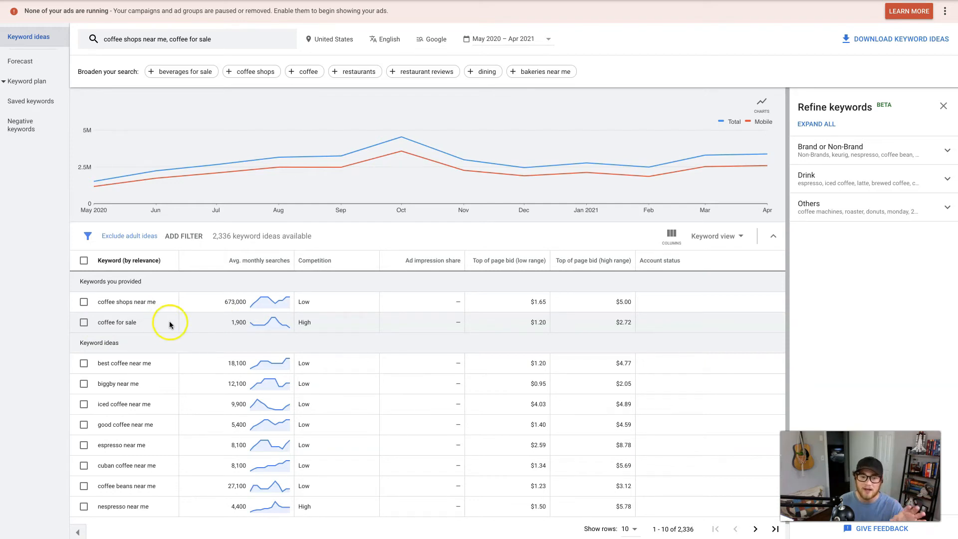
{"action": "left_click_drag", "start_coordinate": [223, 323], "coordinate": [252, 323]}
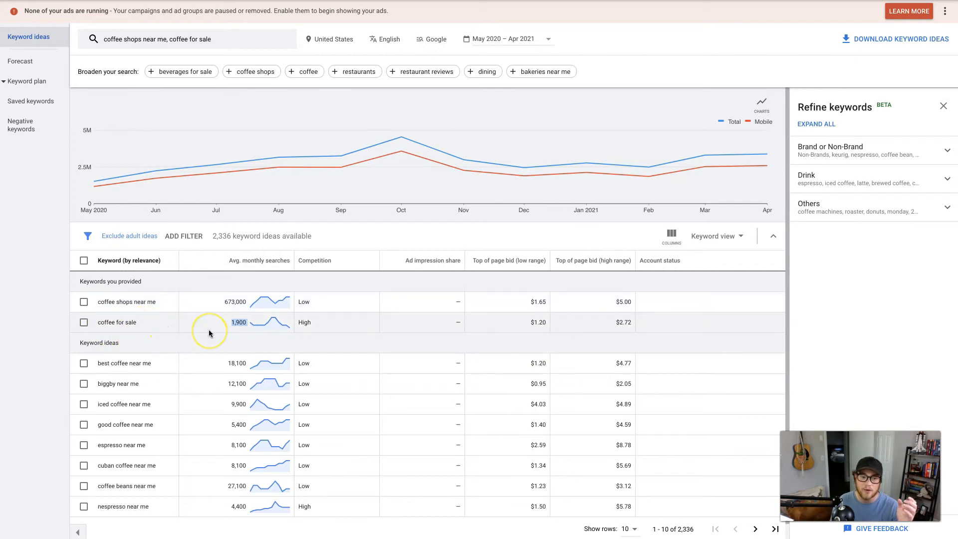
{"action": "mouse_move", "coordinate": [245, 264]}
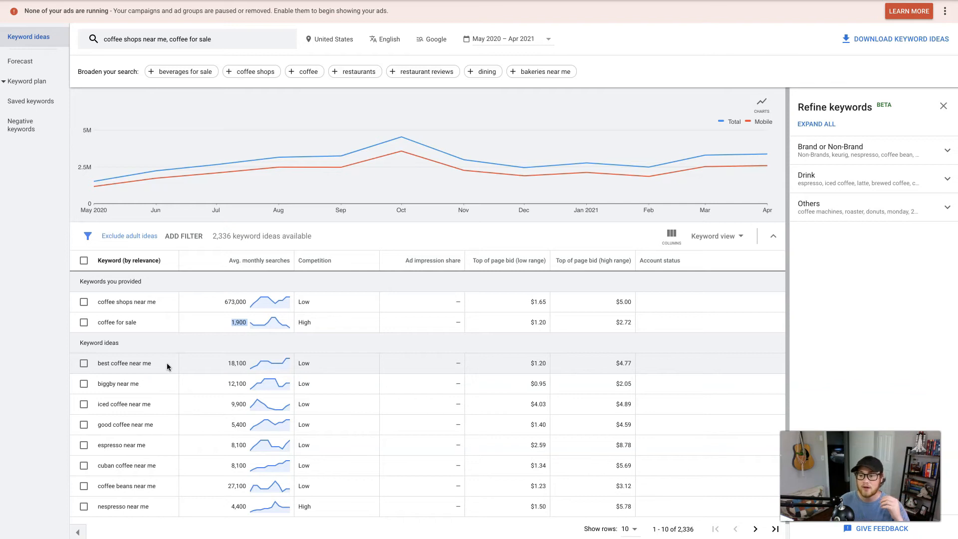
Step: Select the keyword idea "best coffee near me" and increase the number of rows shown in the list
{"action": "scroll", "coordinate": [187, 368], "scroll_direction": "down", "scroll_amount": 1}
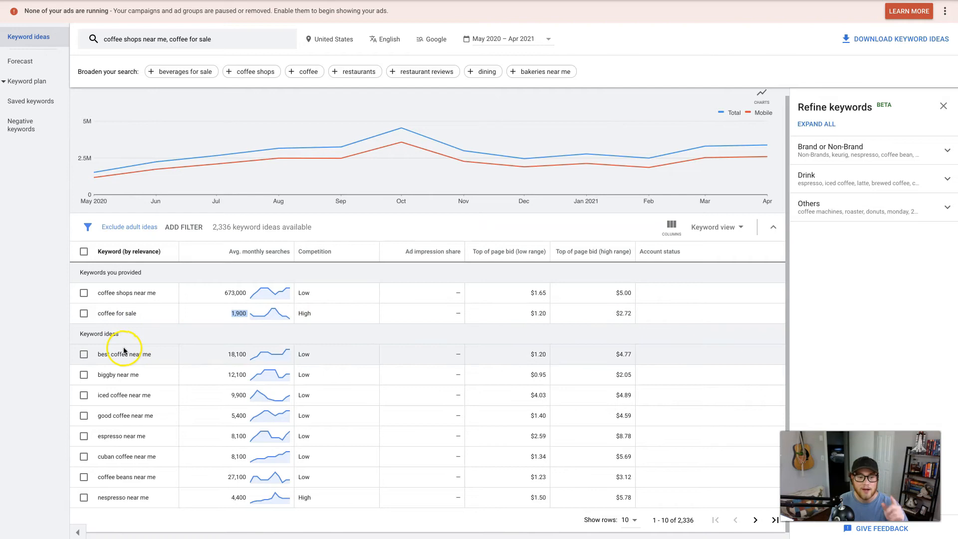
{"action": "left_click", "coordinate": [84, 355]}
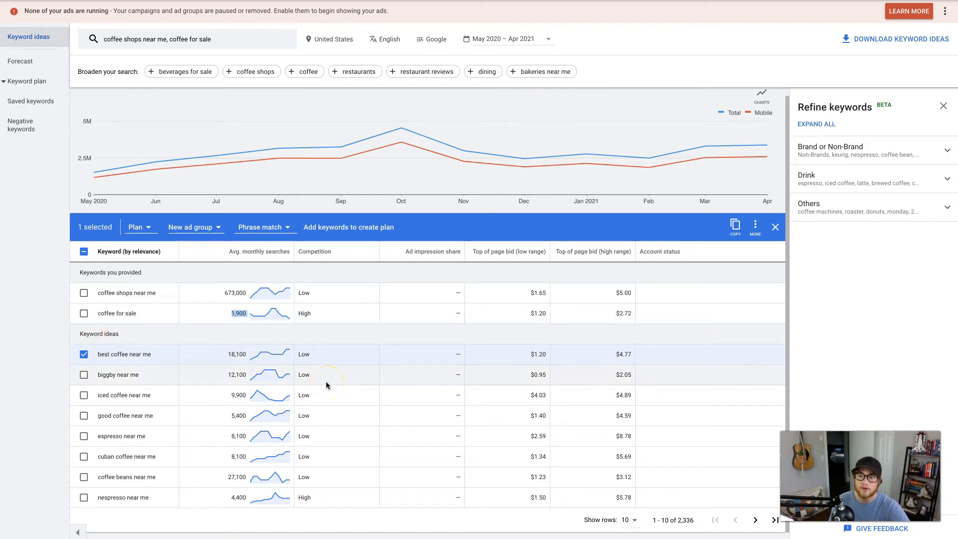
{"action": "left_click", "coordinate": [636, 522]}
{"action": "left_click", "coordinate": [639, 451]}
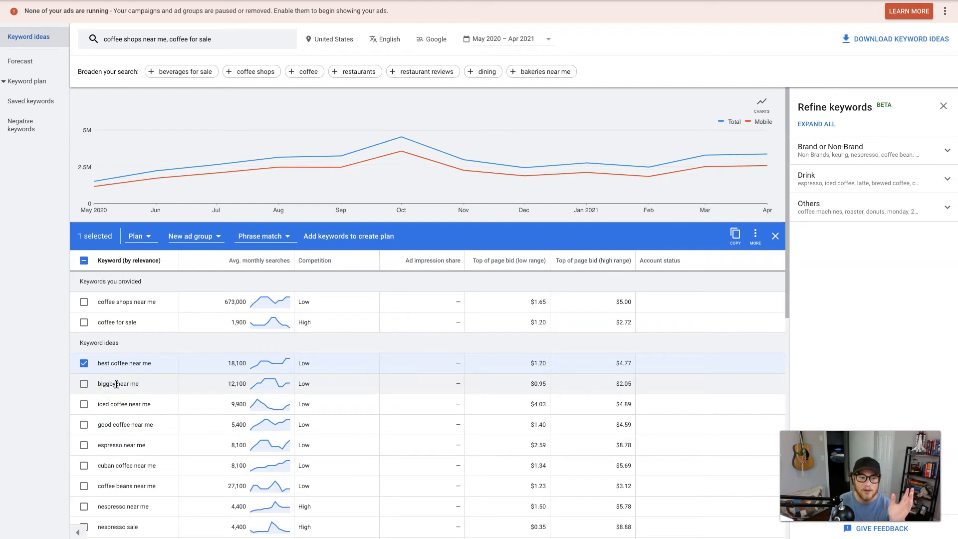
Step: Add "coffee shops near me", "iced coffee near me", "good coffee near me", "coffee beans near me" and the "dine in coffee shops near" idea to the selection
{"action": "left_click", "coordinate": [83, 302]}
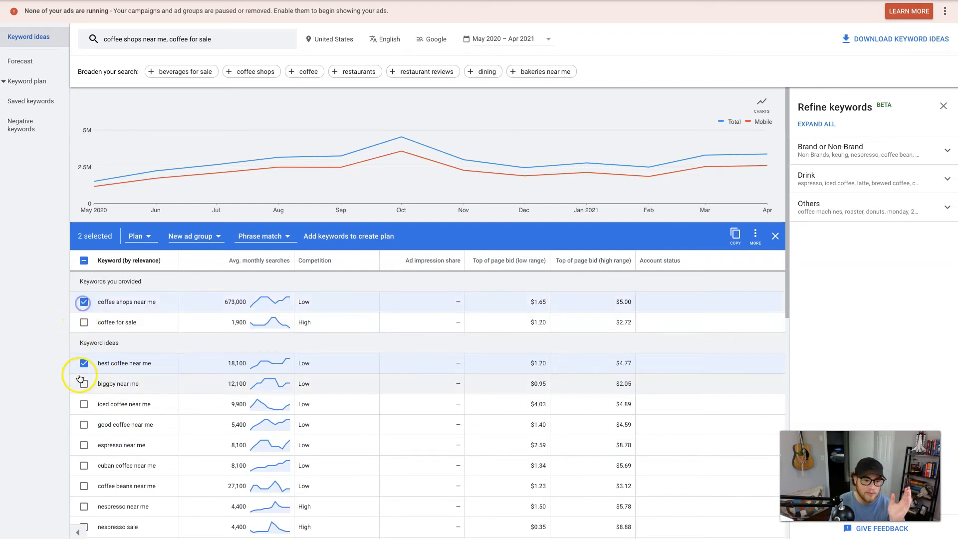
{"action": "left_click", "coordinate": [84, 404]}
{"action": "left_click", "coordinate": [84, 425]}
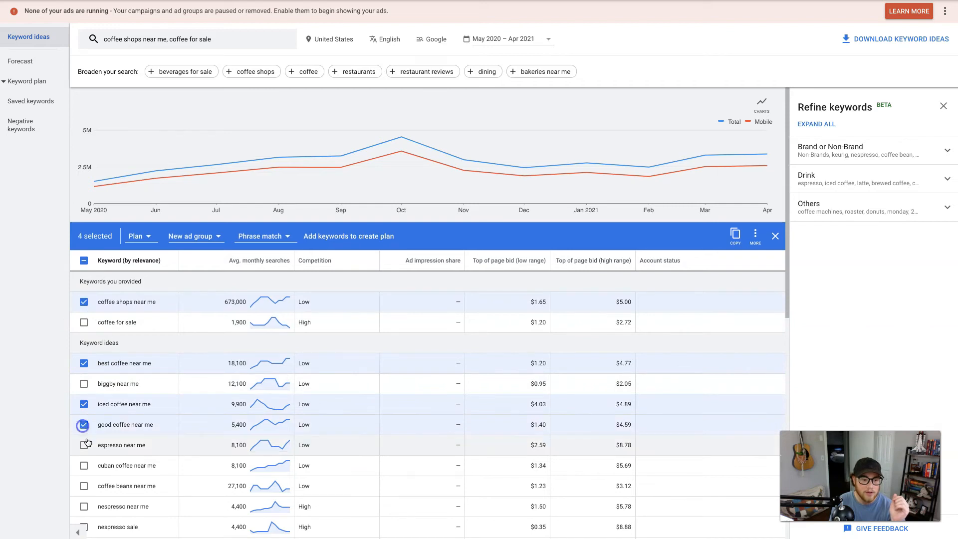
{"action": "scroll", "coordinate": [86, 442], "scroll_direction": "down", "scroll_amount": 1}
{"action": "left_click", "coordinate": [83, 478]}
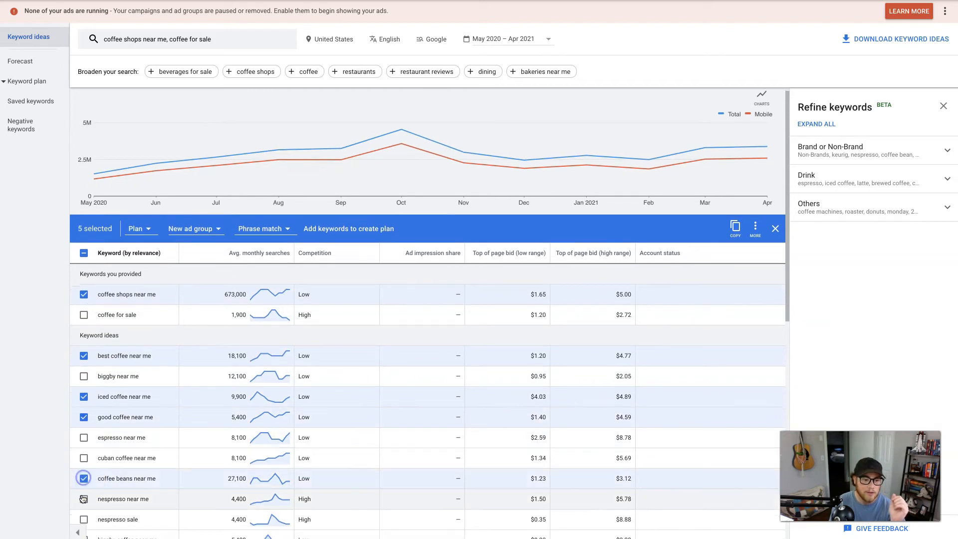
{"action": "scroll", "coordinate": [84, 499], "scroll_direction": "down", "scroll_amount": 2}
{"action": "scroll", "coordinate": [83, 494], "scroll_direction": "down", "scroll_amount": 3}
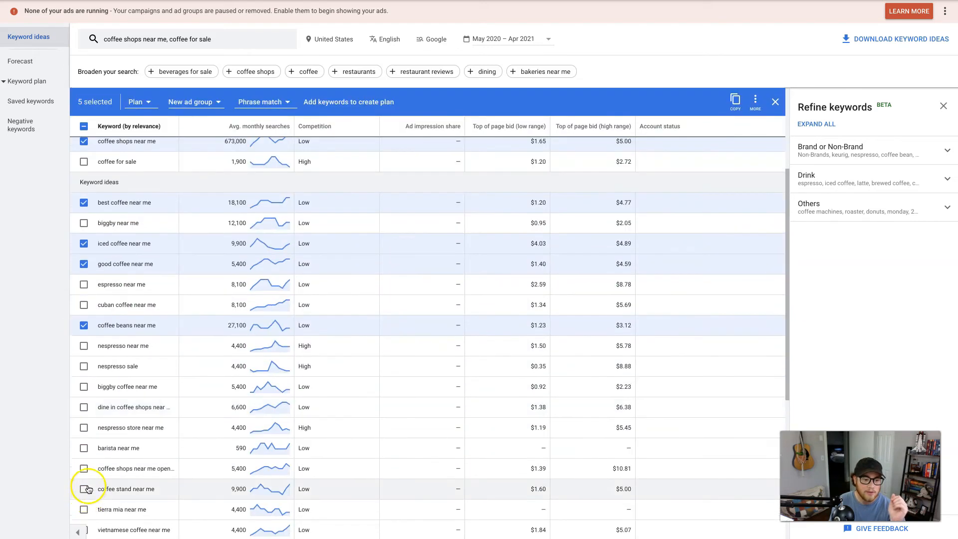
{"action": "left_click", "coordinate": [84, 407]}
{"action": "scroll", "coordinate": [168, 412], "scroll_direction": "up", "scroll_amount": 1}
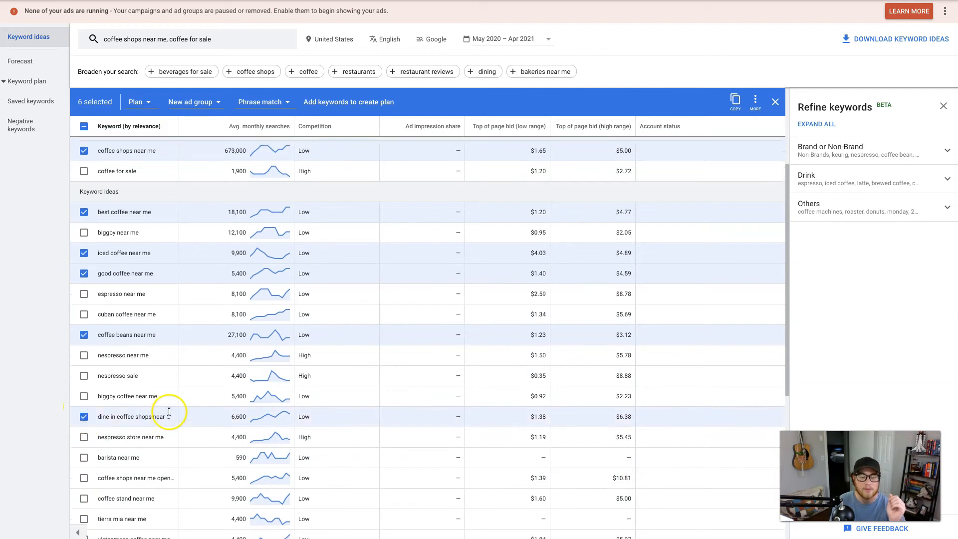
{"action": "scroll", "coordinate": [168, 411], "scroll_direction": "up", "scroll_amount": 5}
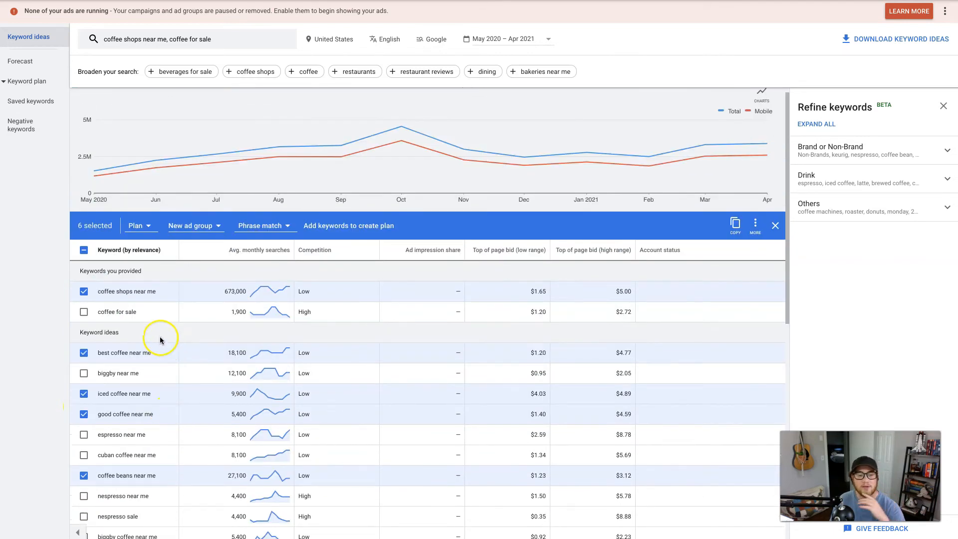
Step: Create a new ad group named "Coffee Shop Near Me" in the plan for the selected keywords
{"action": "left_click", "coordinate": [150, 229]}
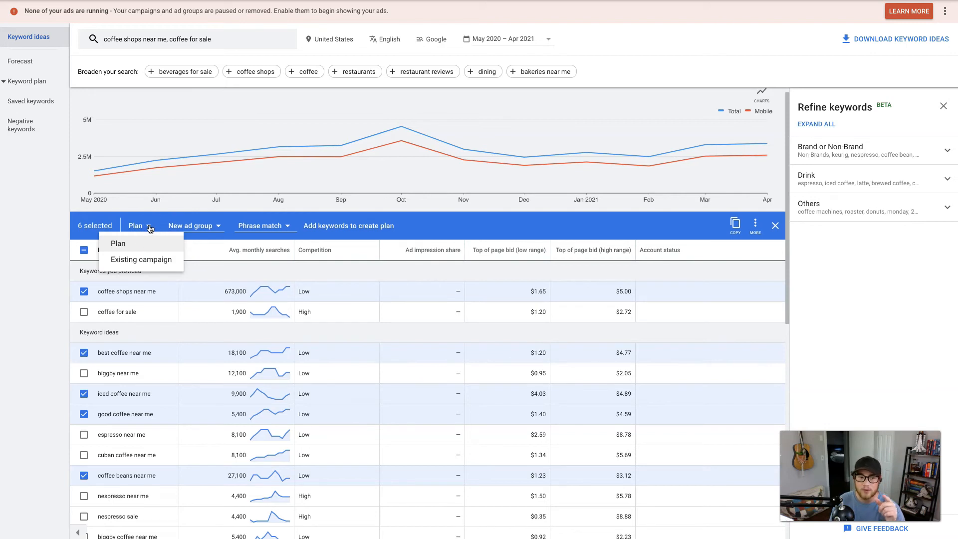
{"action": "left_click", "coordinate": [148, 260]}
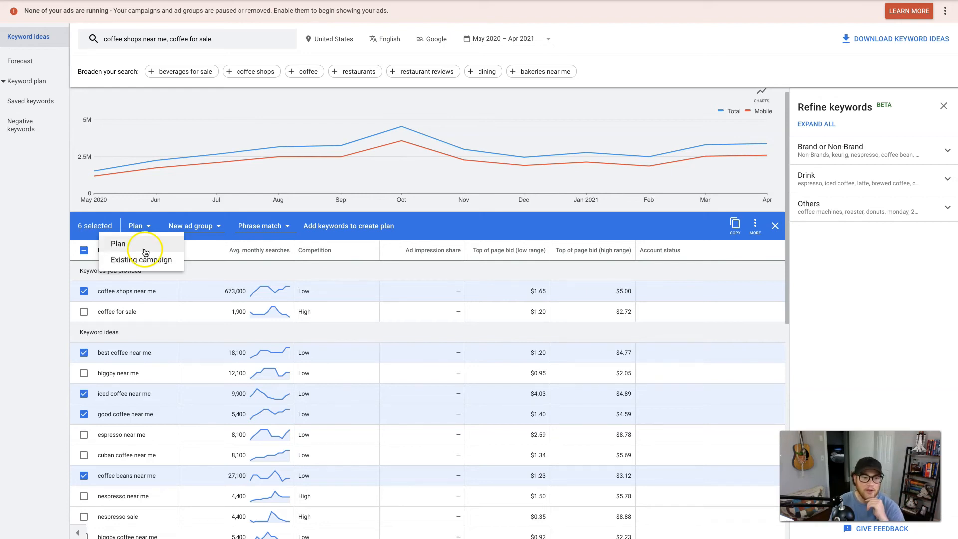
{"action": "left_click", "coordinate": [218, 228]}
{"action": "type", "text": "Coffee Shop near"}
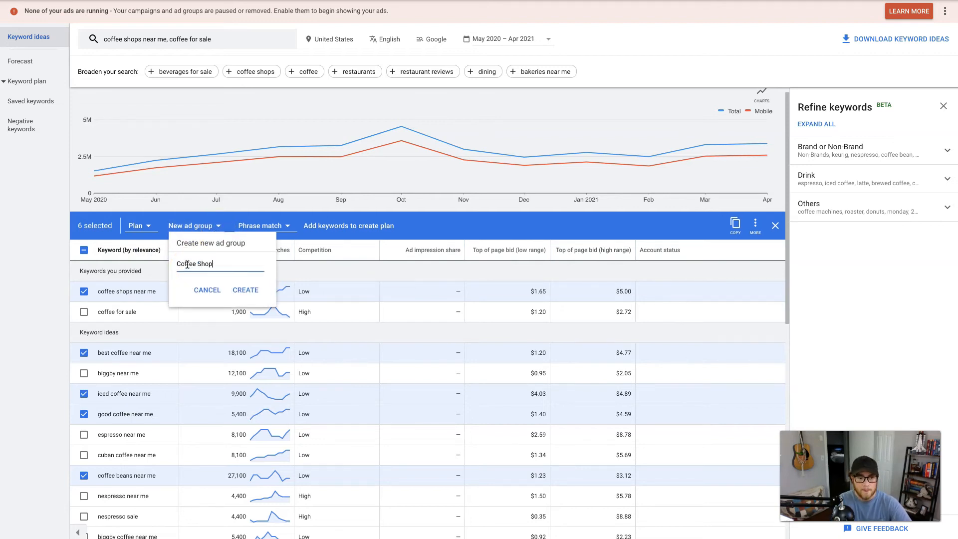
{"action": "key", "text": "BackSpace"}
{"action": "key", "text": "BackSpace"}
{"action": "key", "text": "BackSpace"}
{"action": "key", "text": "BackSpace"}
{"action": "type", "text": "Near Me"}
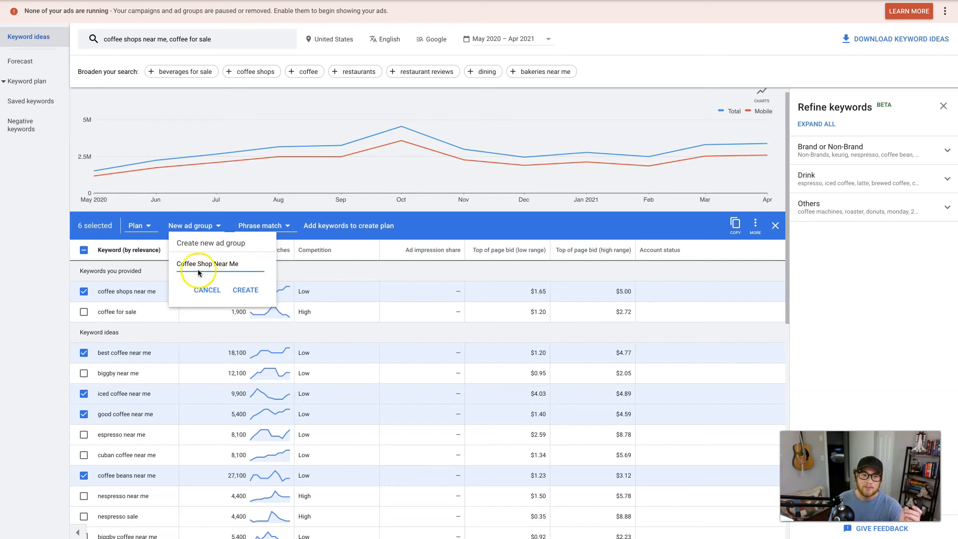
{"action": "left_click", "coordinate": [253, 299]}
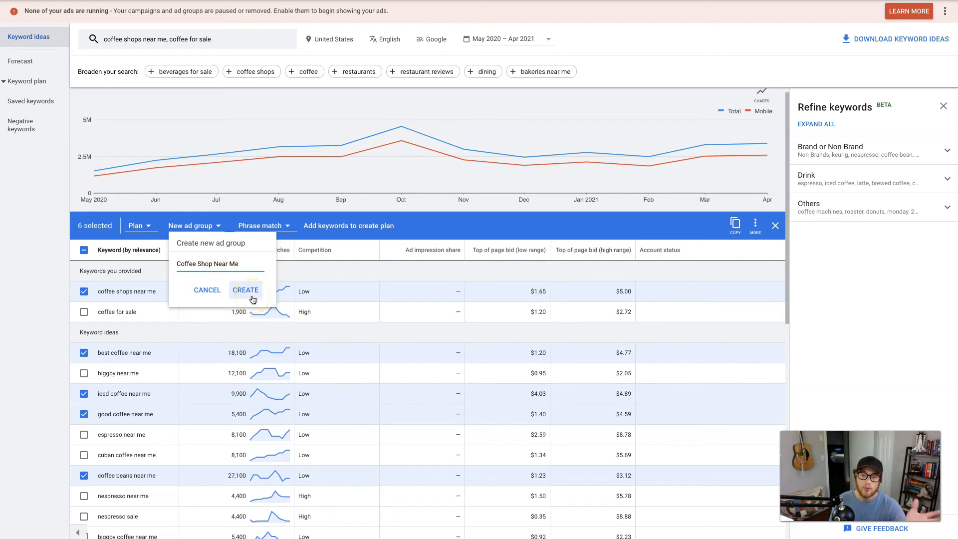
{"action": "left_click", "coordinate": [253, 294]}
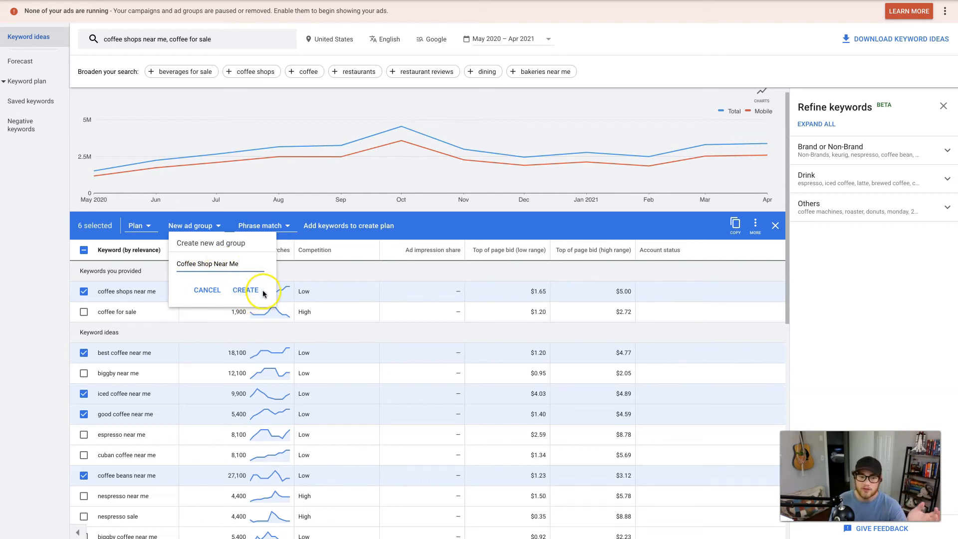
Step: Review the match type options available for the selected keywords
{"action": "left_click", "coordinate": [313, 227]}
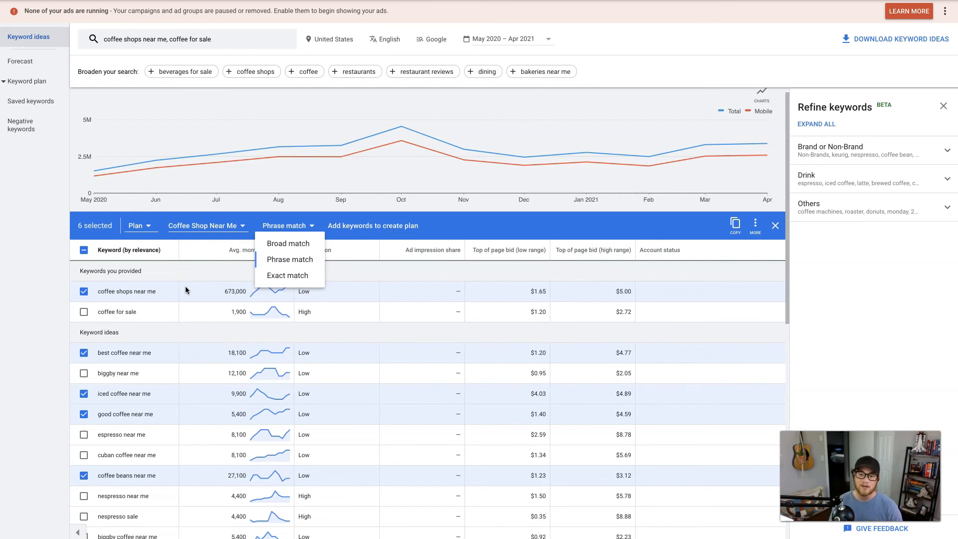
{"action": "left_click", "coordinate": [285, 281]}
{"action": "left_click", "coordinate": [279, 226]}
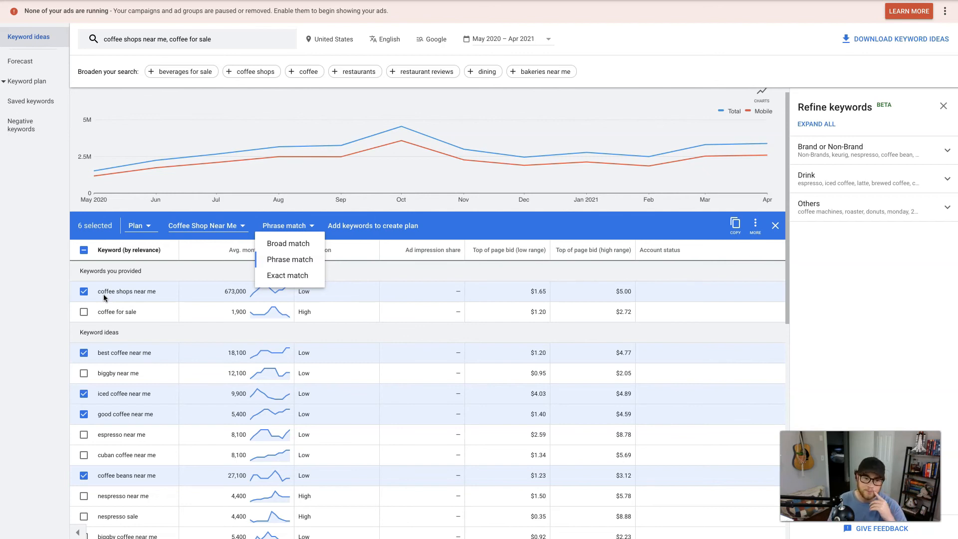
{"action": "left_click", "coordinate": [280, 266]}
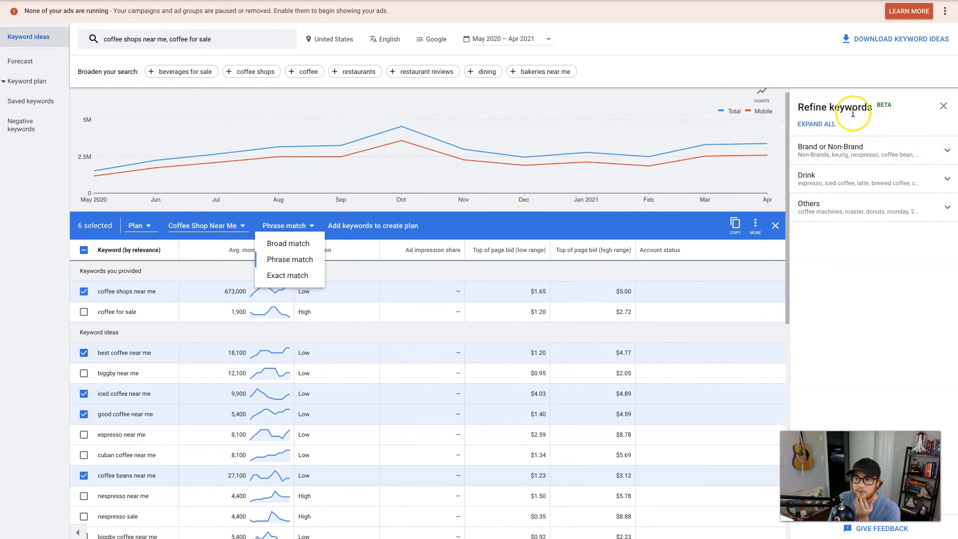
Step: Review the Brand or Non-Brand keyword refinements, including brands and stores, and close the Refine keywords pane
{"action": "left_click", "coordinate": [840, 149]}
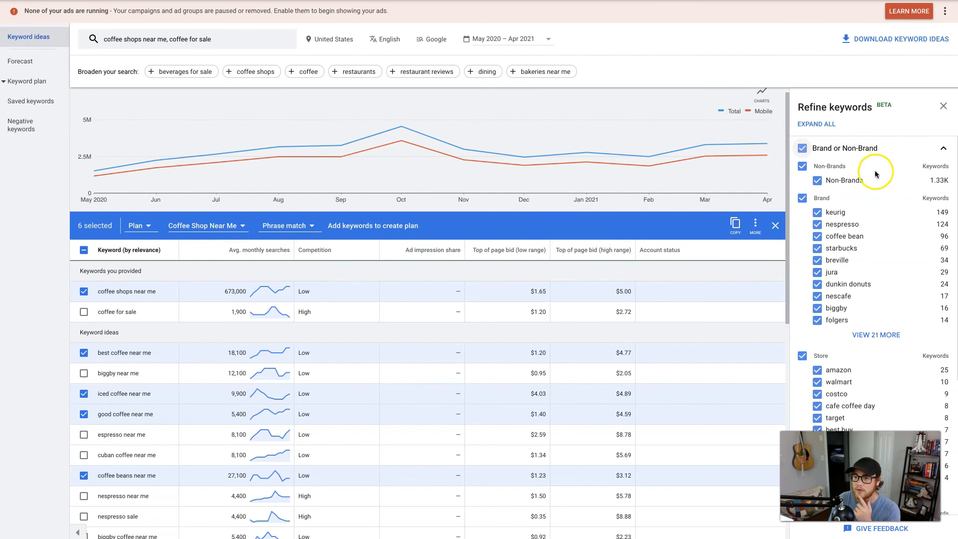
{"action": "scroll", "coordinate": [873, 257], "scroll_direction": "down", "scroll_amount": 2}
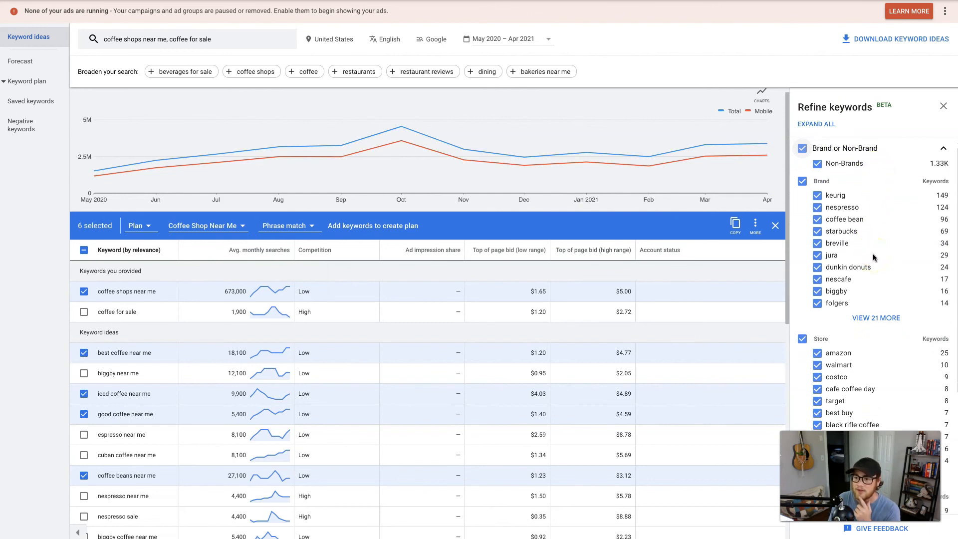
{"action": "scroll", "coordinate": [862, 268], "scroll_direction": "down", "scroll_amount": 2}
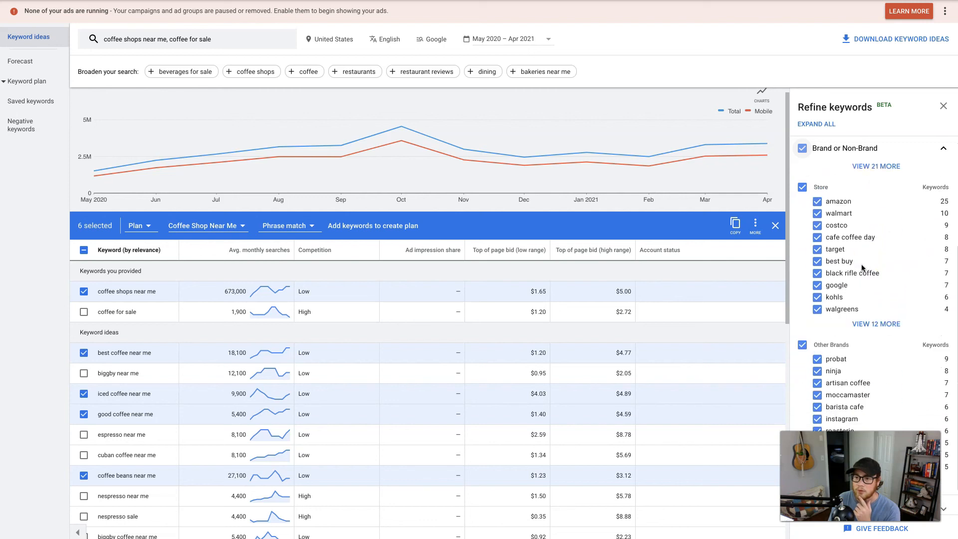
{"action": "scroll", "coordinate": [859, 250], "scroll_direction": "down", "scroll_amount": 1}
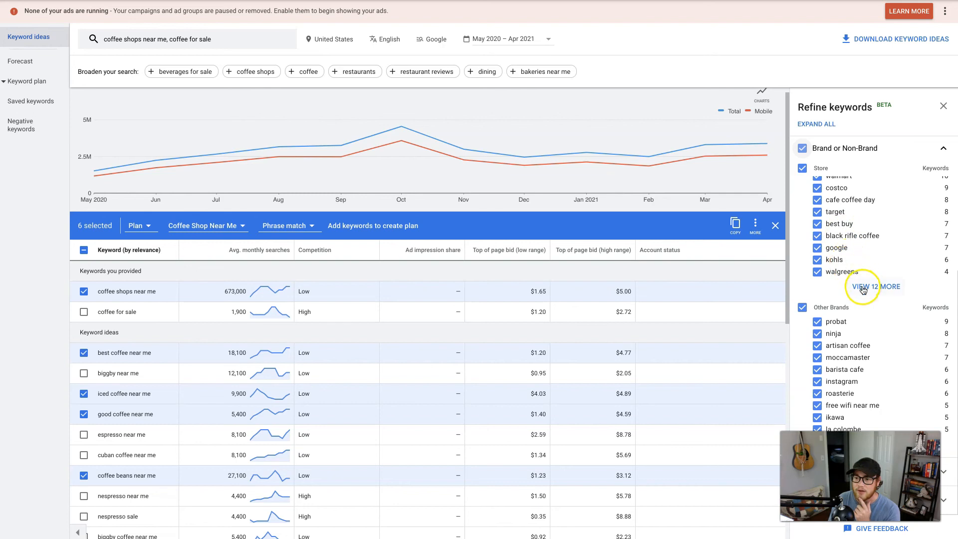
{"action": "scroll", "coordinate": [873, 285], "scroll_direction": "up", "scroll_amount": 5}
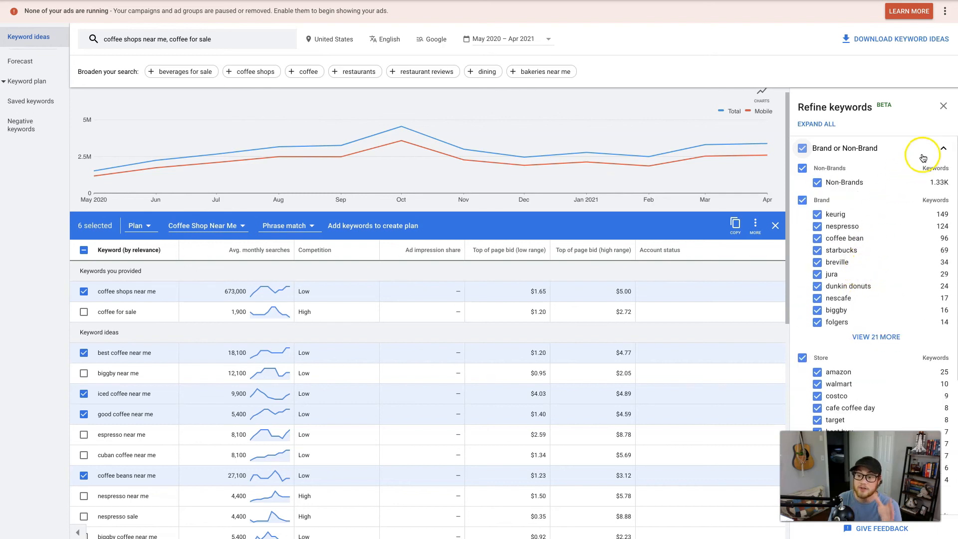
{"action": "left_click", "coordinate": [943, 106]}
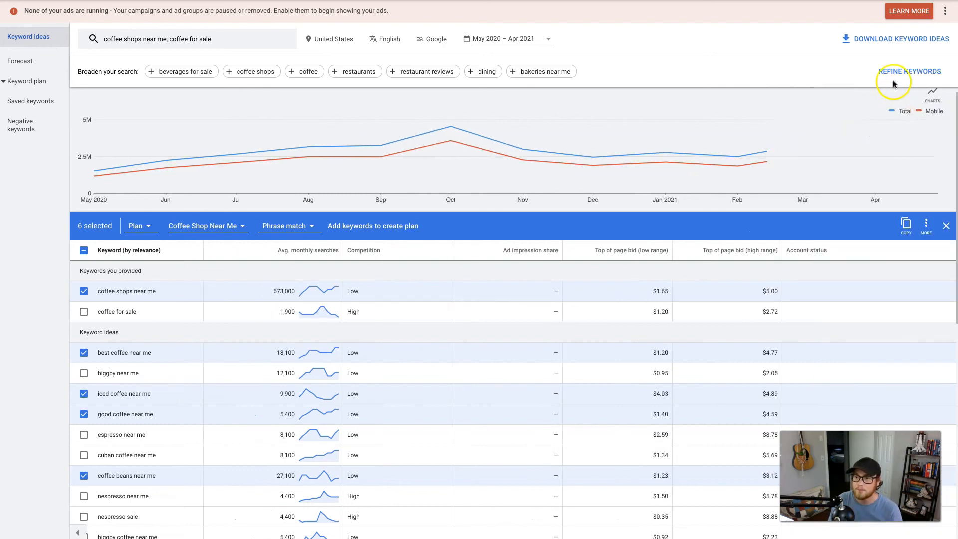